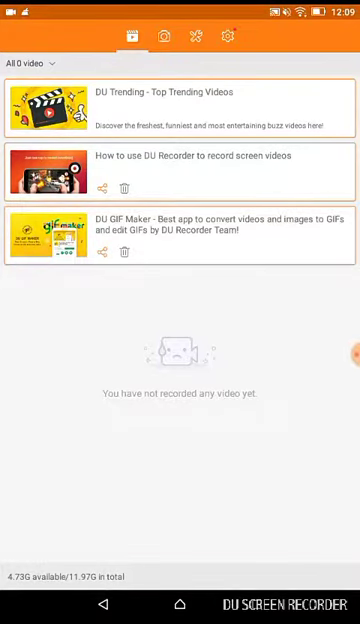
Leave DU Recorder for the home screen and open the Games folder containing slither.io
click(180, 604)
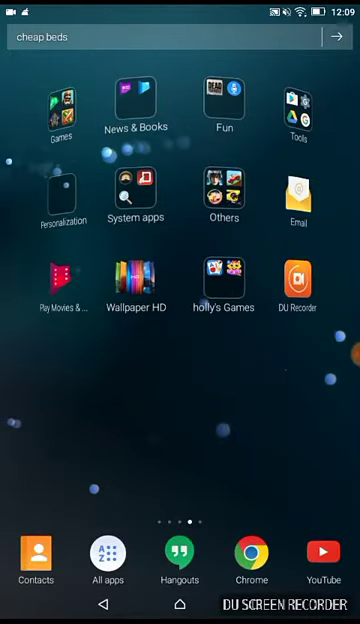
click(48, 95)
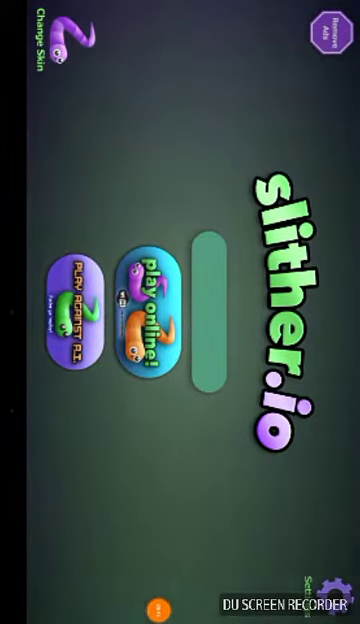
Enter the nickname 'the boss', dismiss the keyboard, and start an online round
click(209, 310)
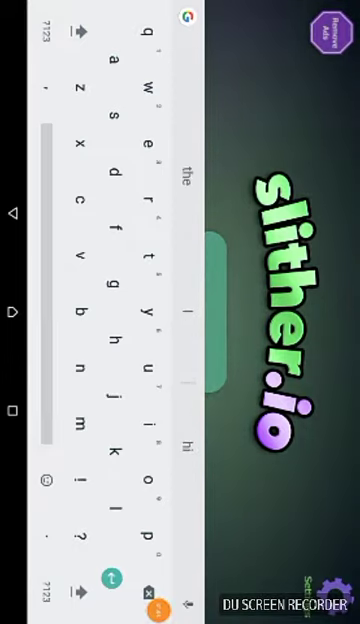
click(157, 609)
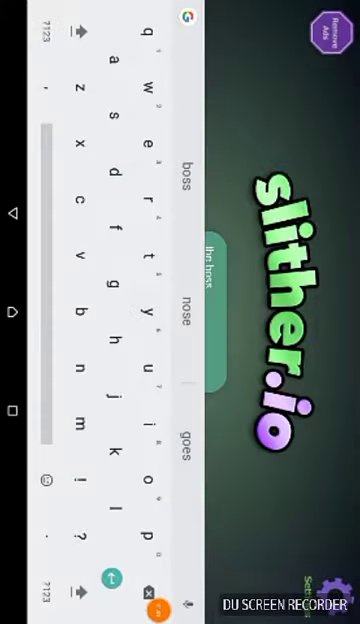
click(12, 212)
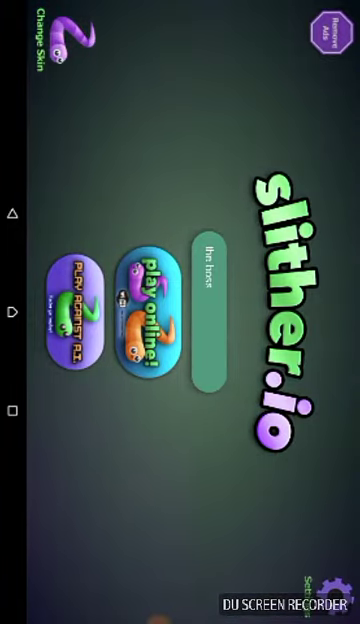
click(148, 310)
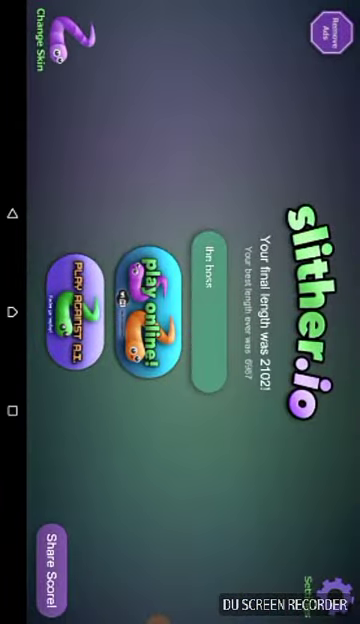
Play an online round until the snake dies at length 23, then begin another
click(150, 305)
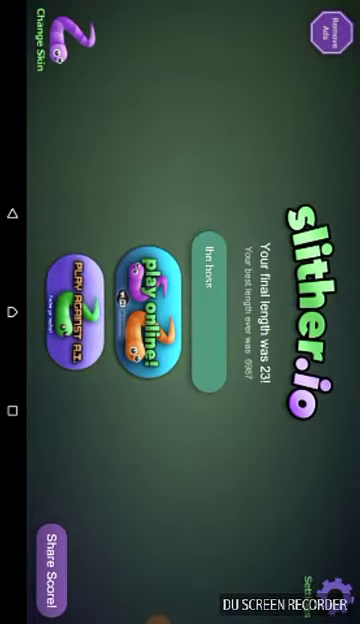
click(148, 310)
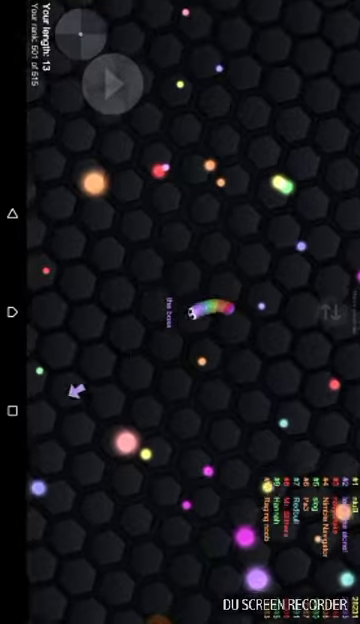